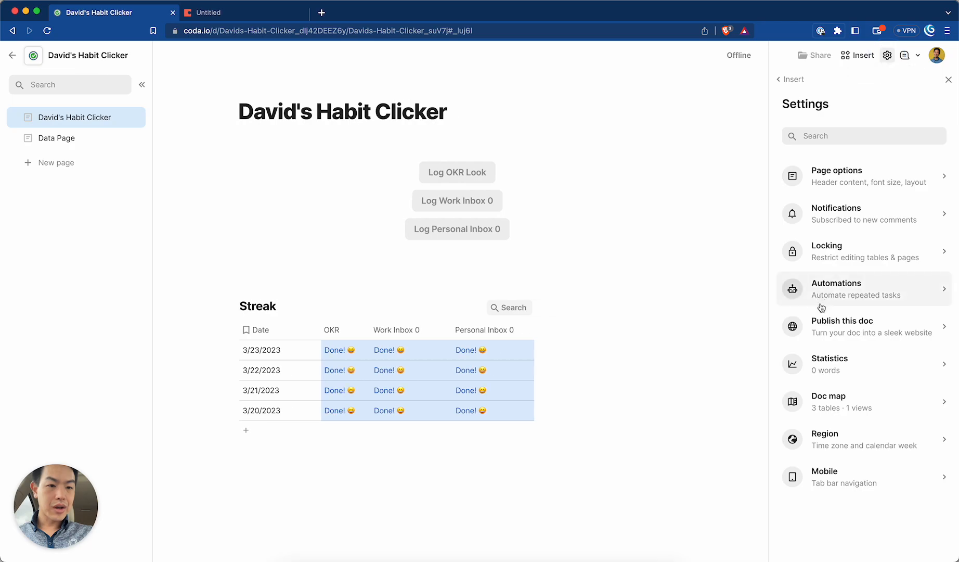
# Delete the 3/23/2023 row from the Streak table.
pyautogui.click(233, 349)
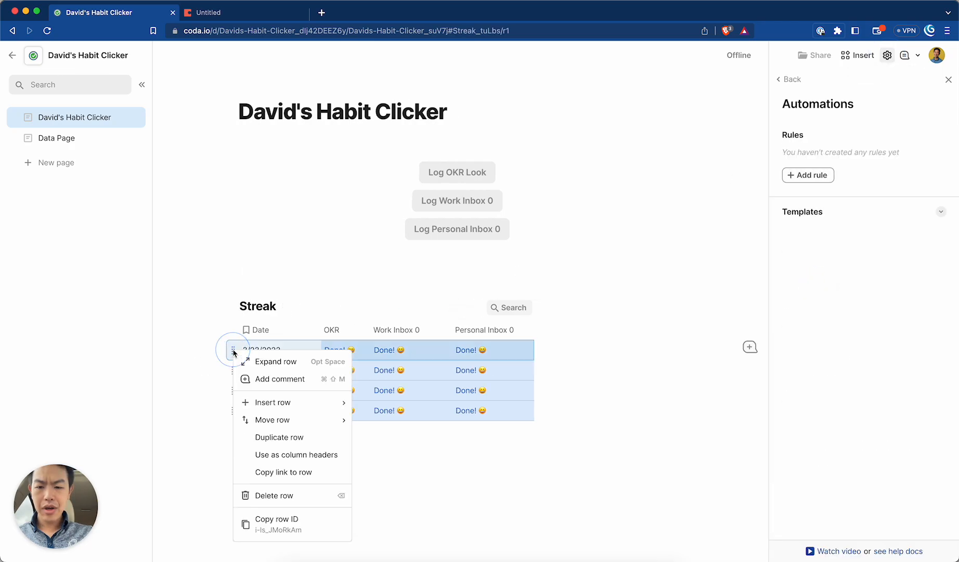
pyautogui.click(274, 495)
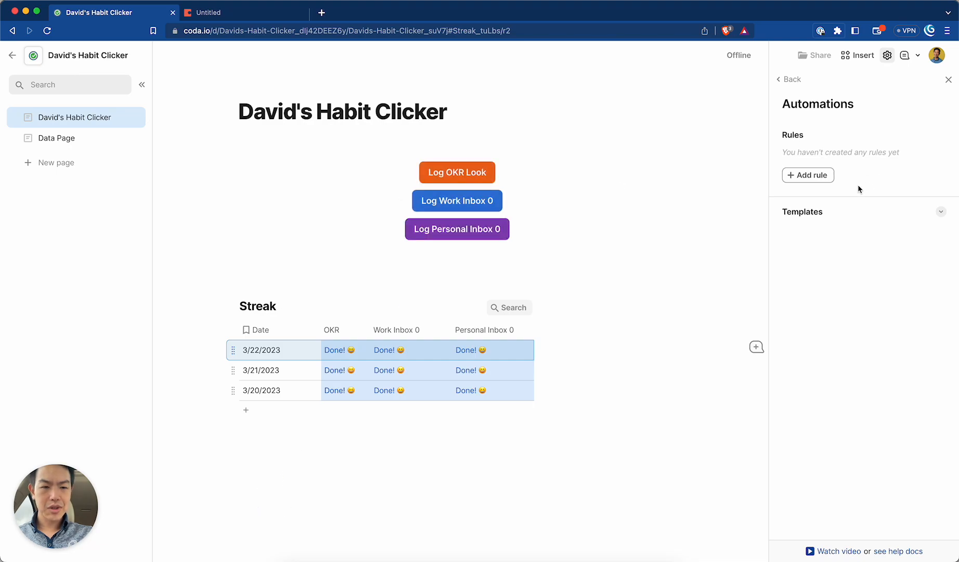
# Add an automation rule with a time-based trigger that runs every day at 4:00 AM.
pyautogui.click(815, 177)
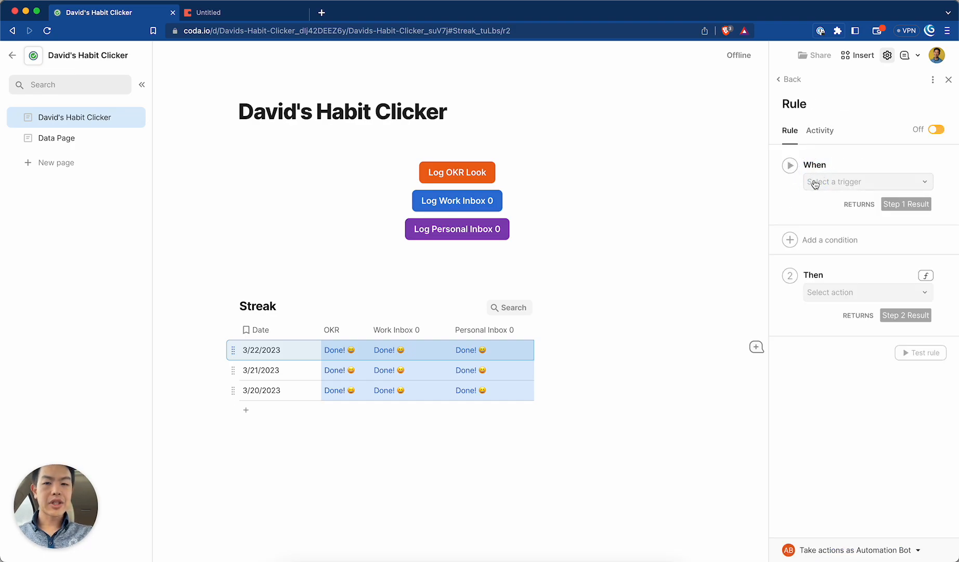
pyautogui.click(814, 185)
pyautogui.click(816, 216)
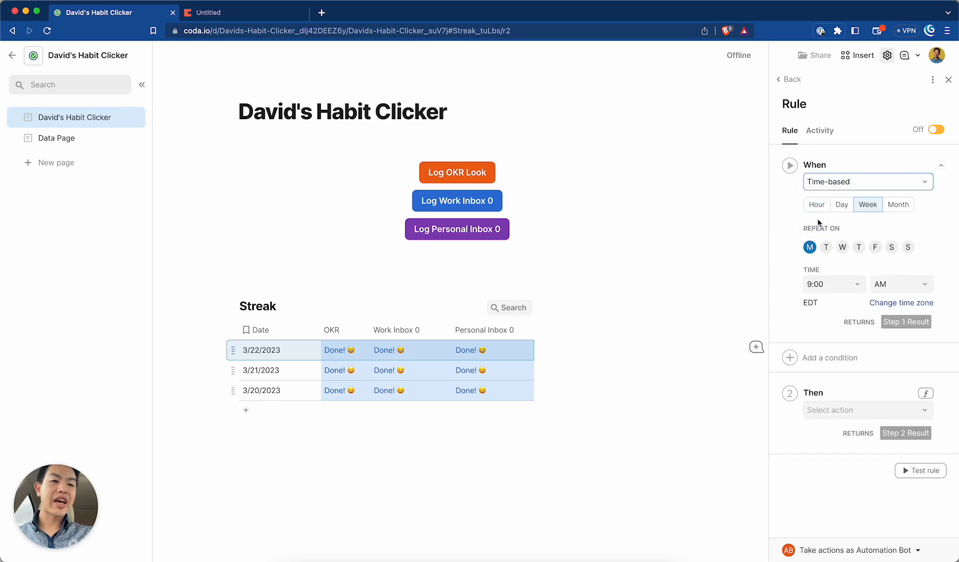
pyautogui.click(825, 206)
pyautogui.click(867, 203)
pyautogui.click(843, 204)
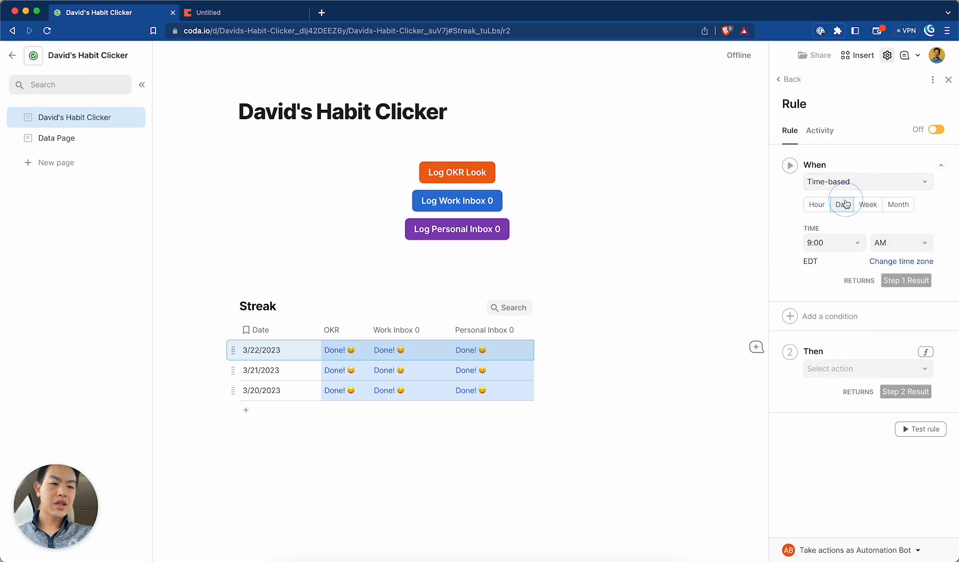
pyautogui.click(841, 242)
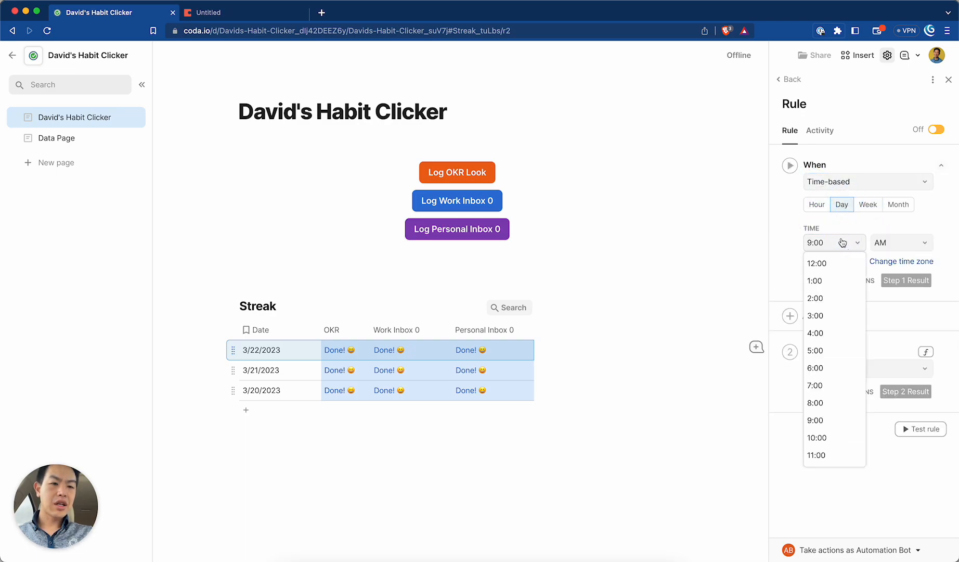
pyautogui.click(831, 335)
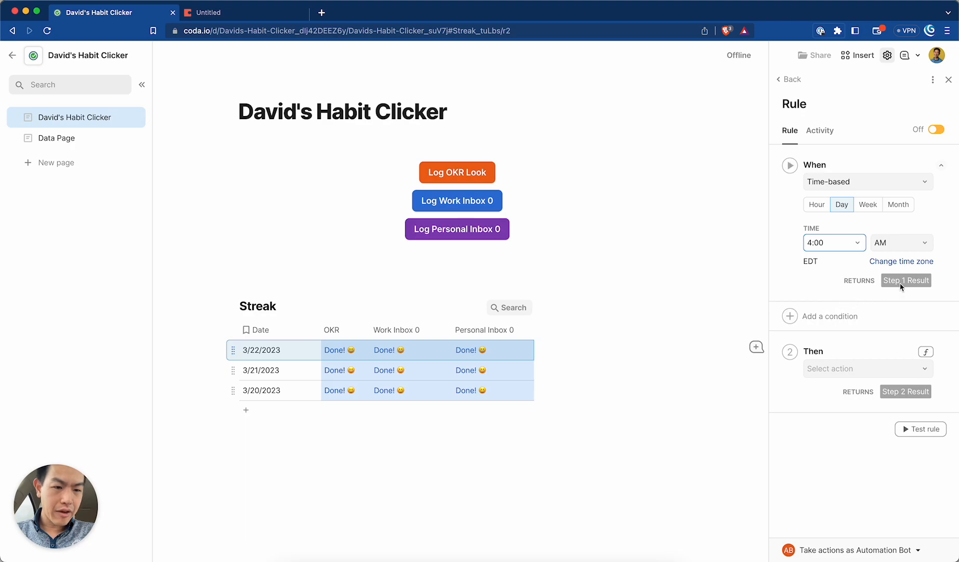
# Set the rule's action to Add or modify rows in the Streak table, without any condition.
pyautogui.click(810, 316)
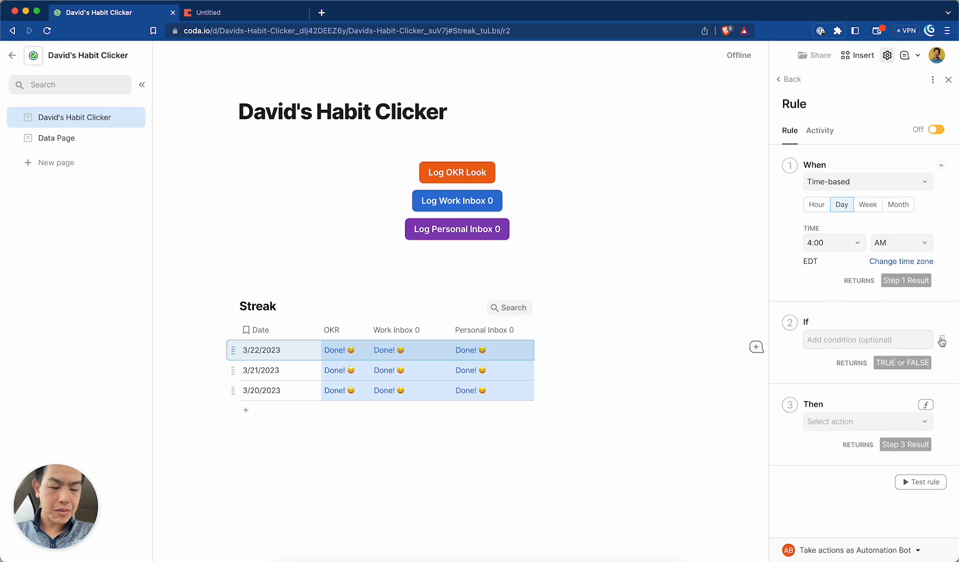
pyautogui.click(940, 340)
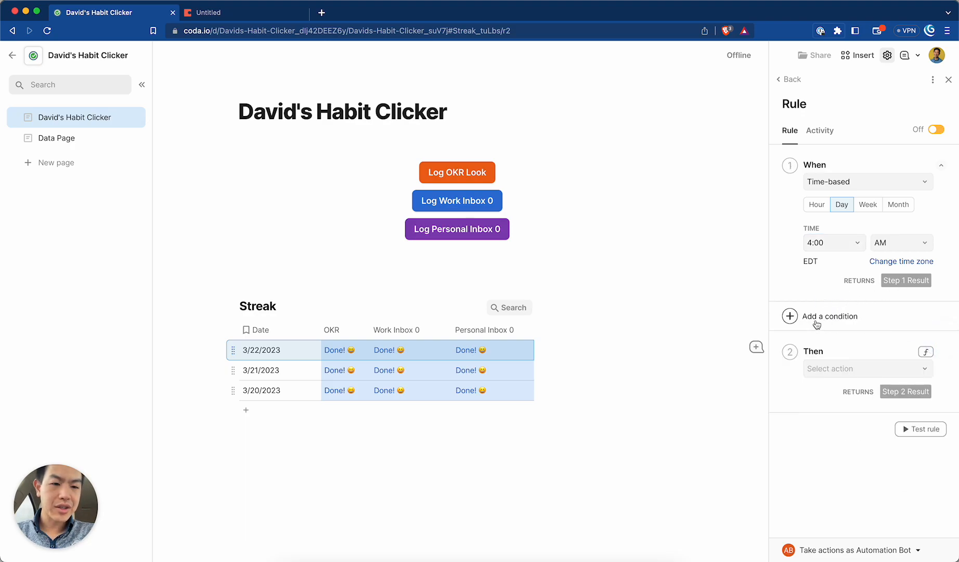
pyautogui.click(821, 367)
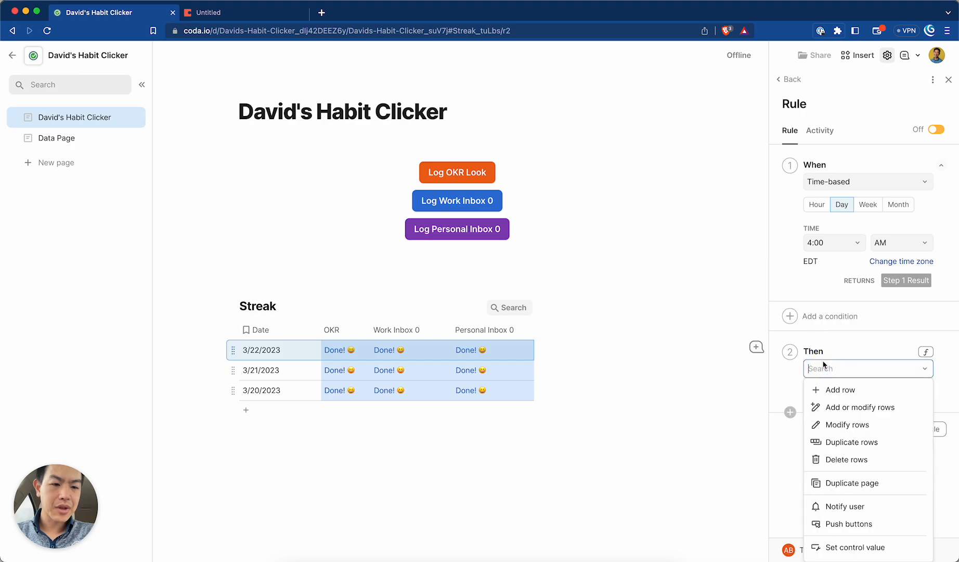
pyautogui.click(827, 408)
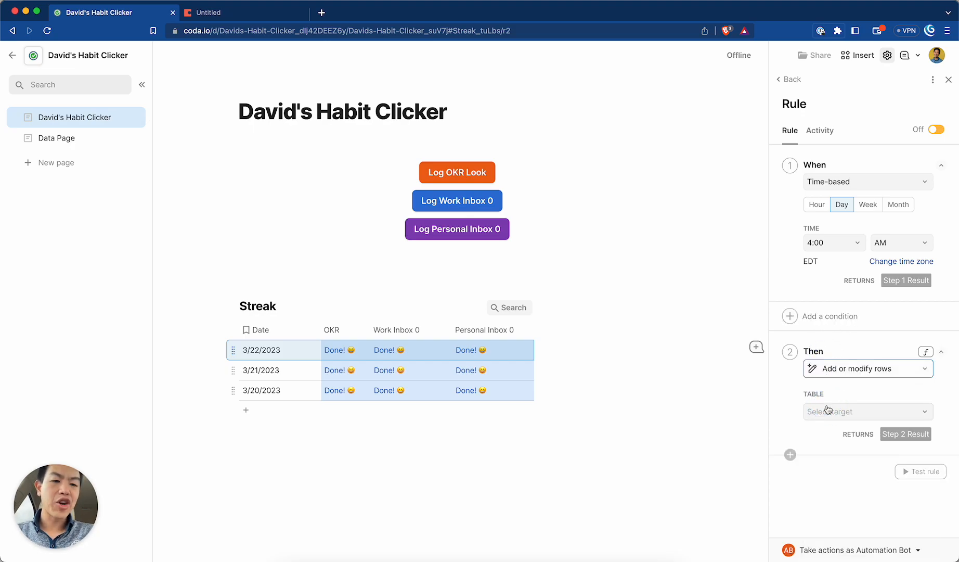
pyautogui.click(821, 411)
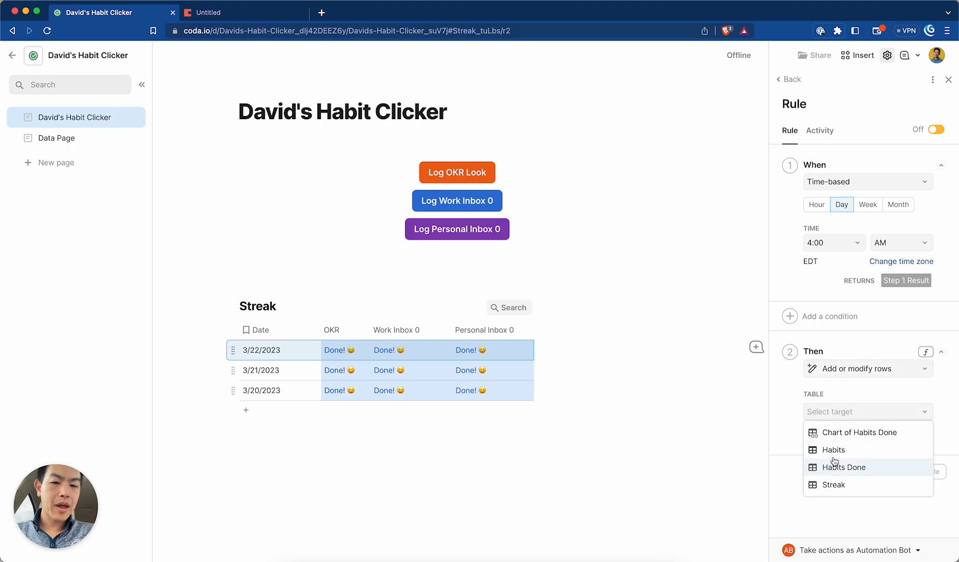
pyautogui.click(835, 481)
pyautogui.click(850, 454)
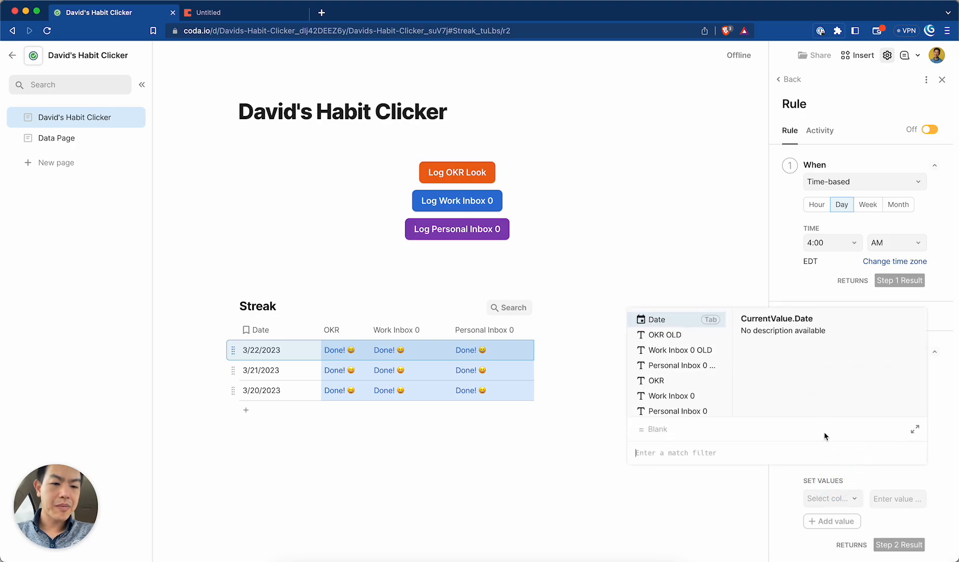
pyautogui.click(794, 309)
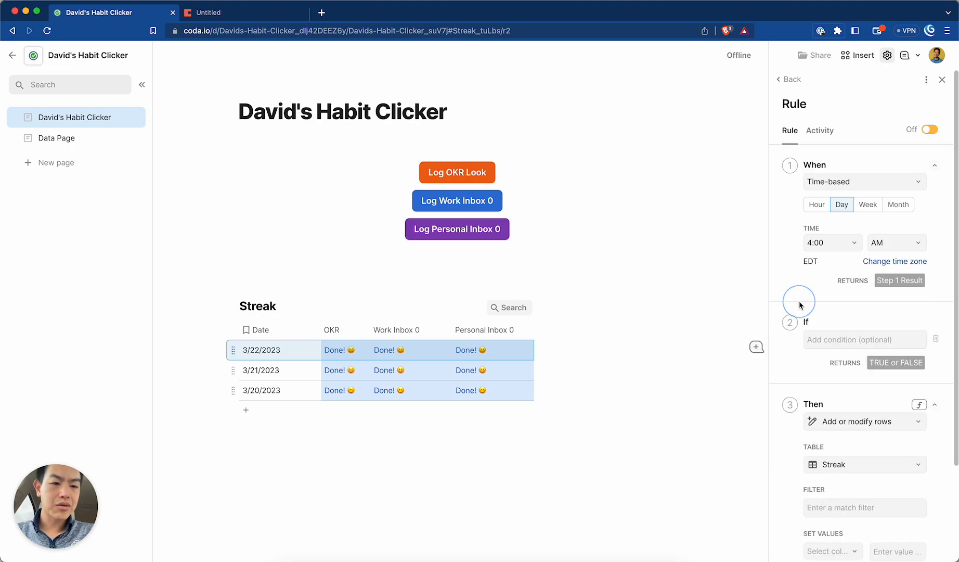
pyautogui.click(934, 336)
# Set the action's match filter to Date =Today().
pyautogui.scroll(-3, 858, 338)
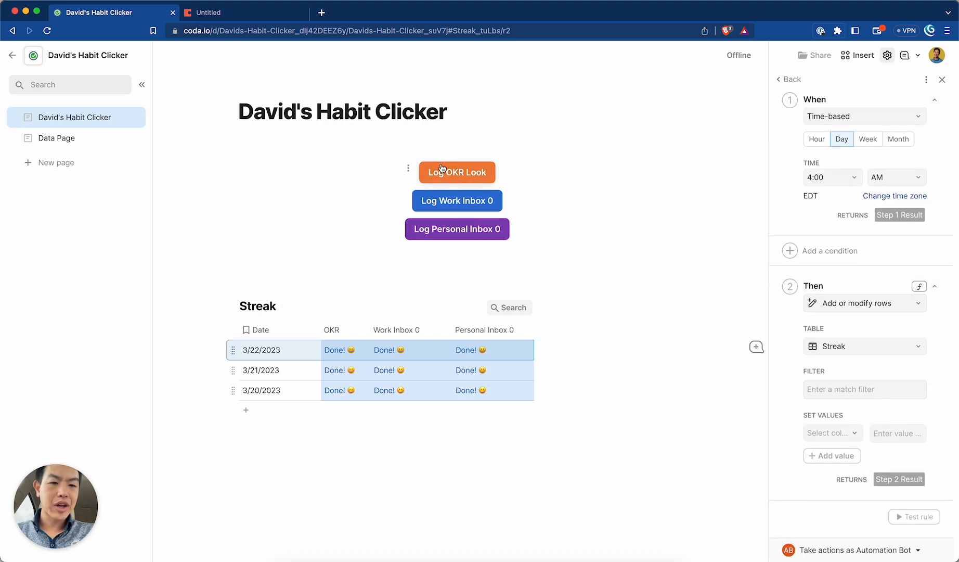
pyautogui.click(823, 388)
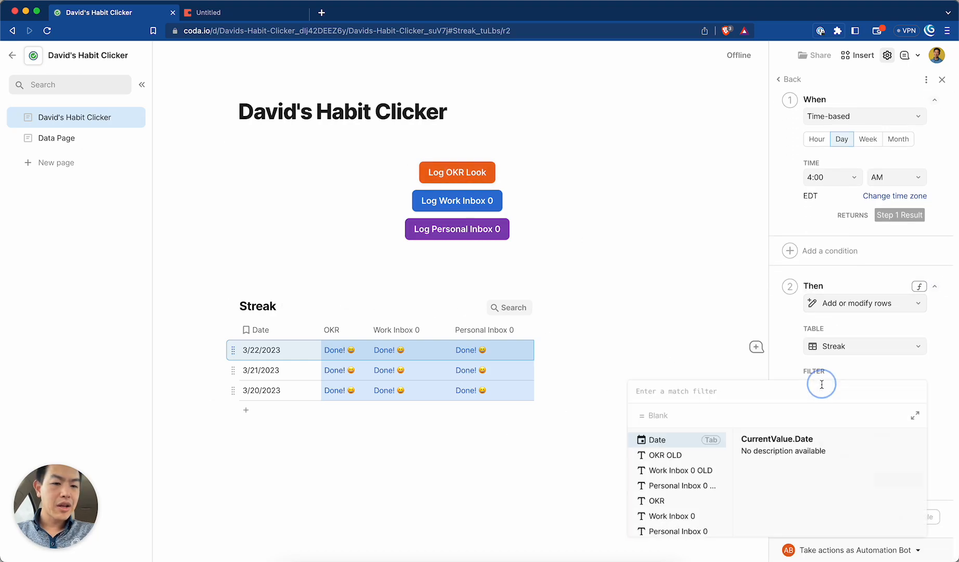
pyautogui.click(689, 441)
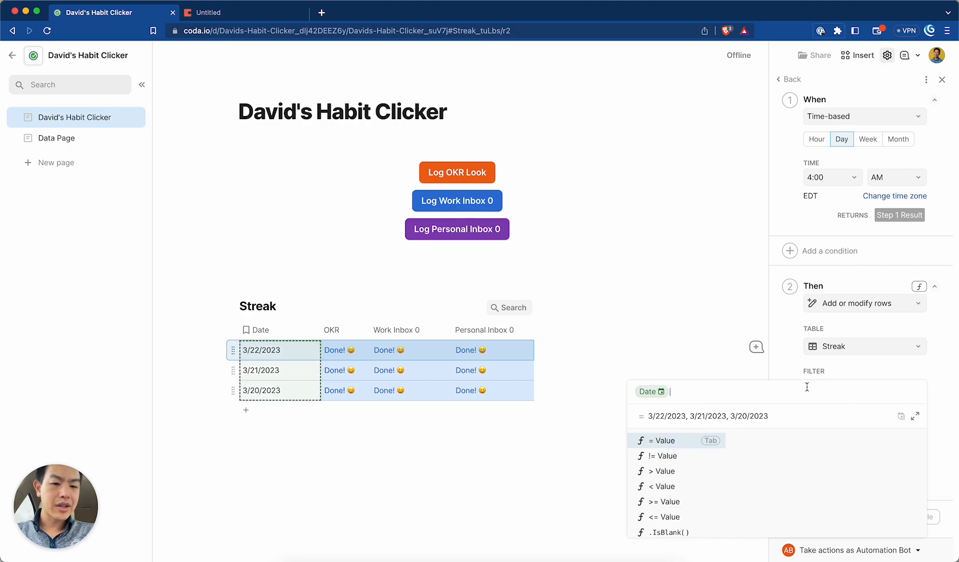
pyautogui.write('=ta')
pyautogui.press('BackSpace')
pyautogui.write('oDate(')
pyautogui.press('Tab')
pyautogui.moveTo(672, 392); pyautogui.dragTo(743, 393)
pyautogui.write('tday()')
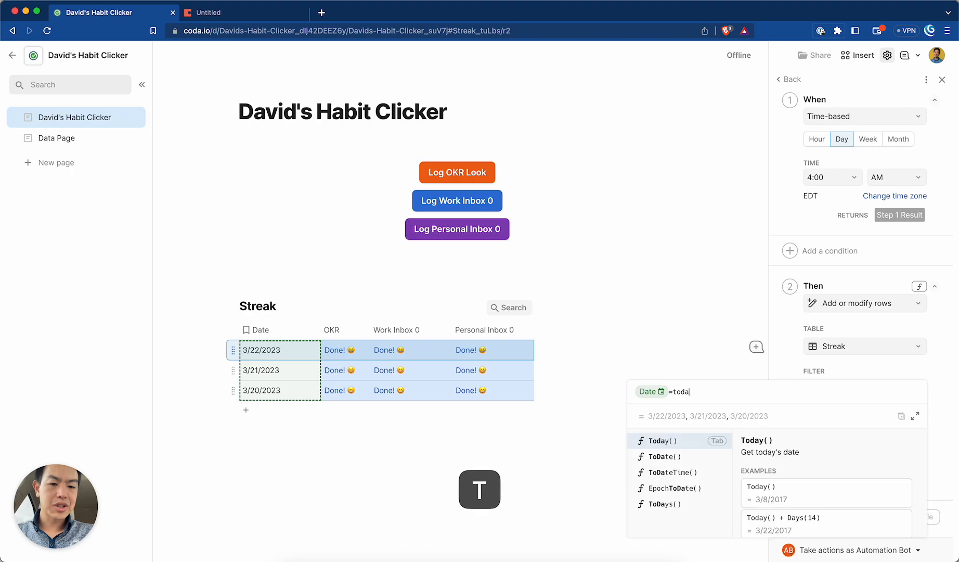
pyautogui.write('t')
pyautogui.press('BackSpace')
pyautogui.write('y')
pyautogui.press('Return')
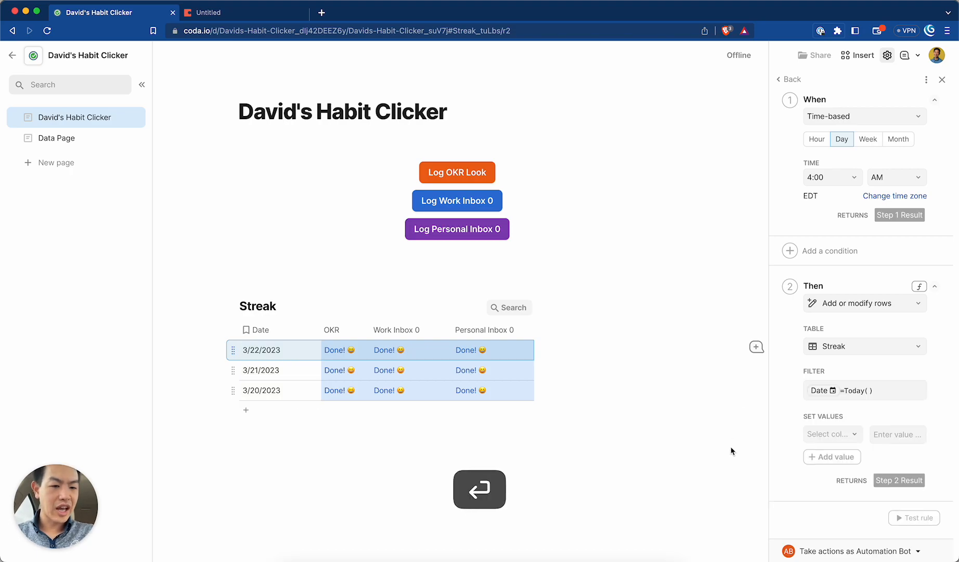
# Choose the Date column as the value to set in the rule's action.
pyautogui.click(828, 432)
pyautogui.click(815, 454)
pyautogui.click(893, 434)
pyautogui.write('today()')
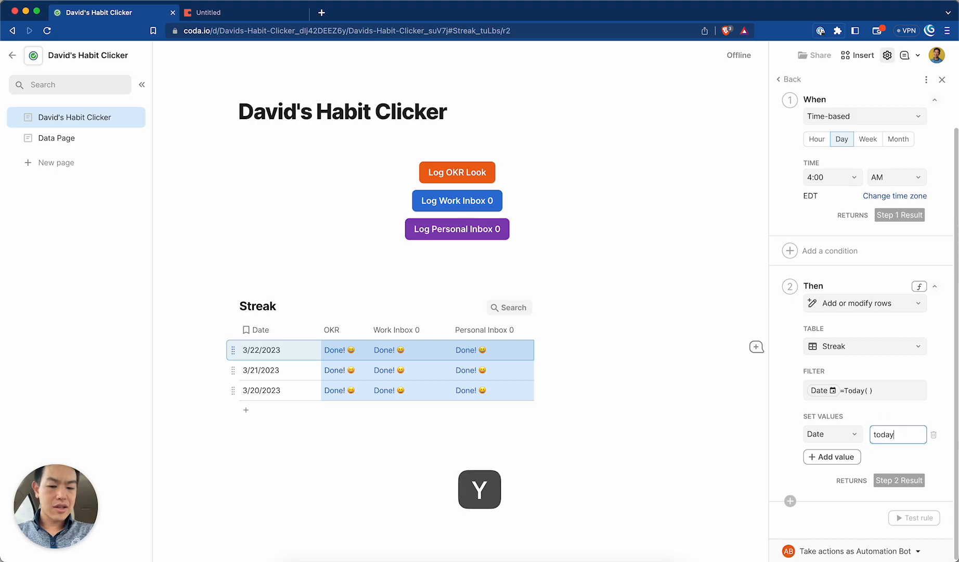
pyautogui.press('BackSpace')
pyautogui.press('BackSpace')
pyautogui.press('BackSpace')
pyautogui.press('BackSpace')
pyautogui.press('BackSpace')
pyautogui.press('BackSpace')
pyautogui.press('BackSpace')
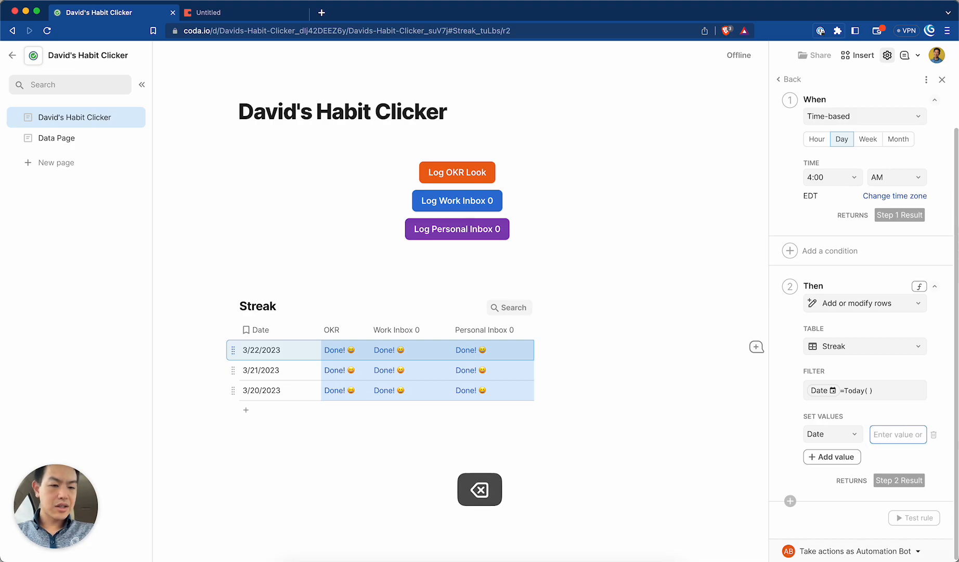
# Enter the formula today() as the value for the Date column in the rule's action.
pyautogui.write('=')
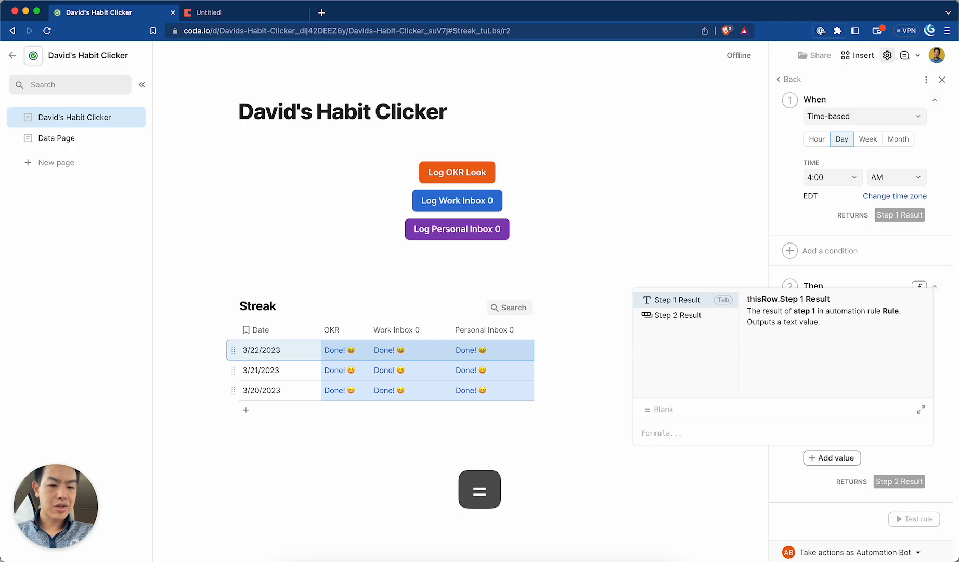
pyautogui.write('today()')
pyautogui.press('Return')
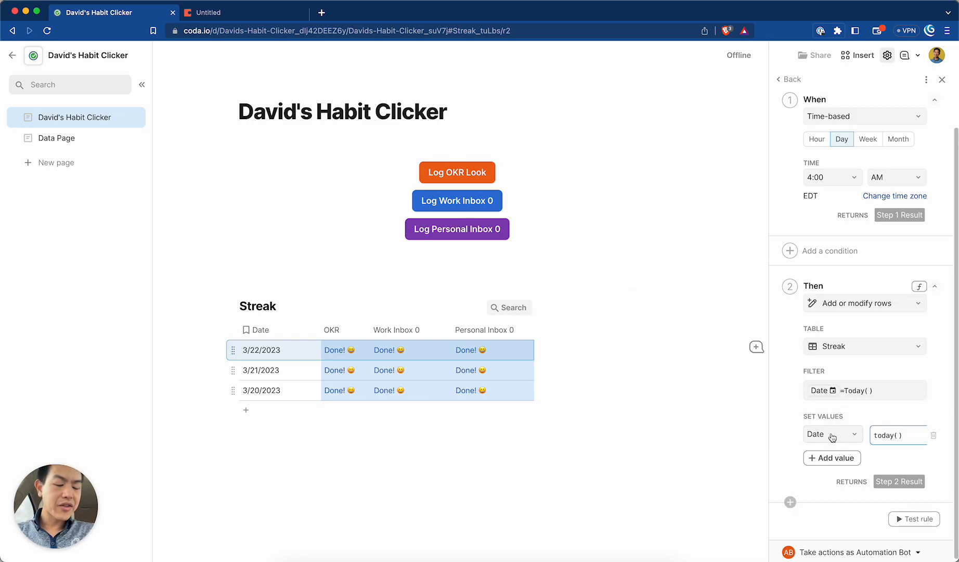
pyautogui.click(851, 424)
pyautogui.scroll(-1, 852, 424)
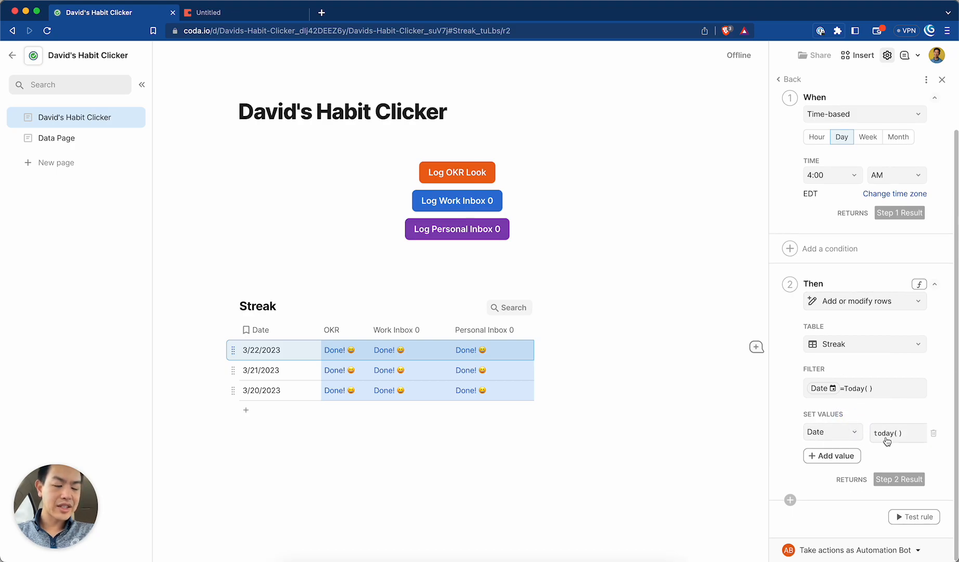
# Test the automation rule and review the test run in its activity log.
pyautogui.click(906, 517)
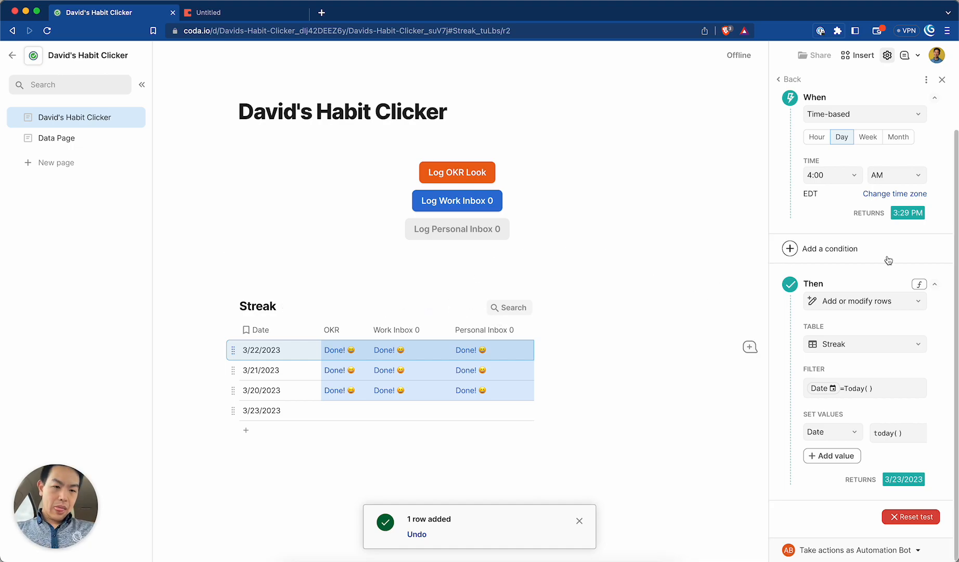
pyautogui.scroll(3, 887, 257)
pyautogui.click(820, 131)
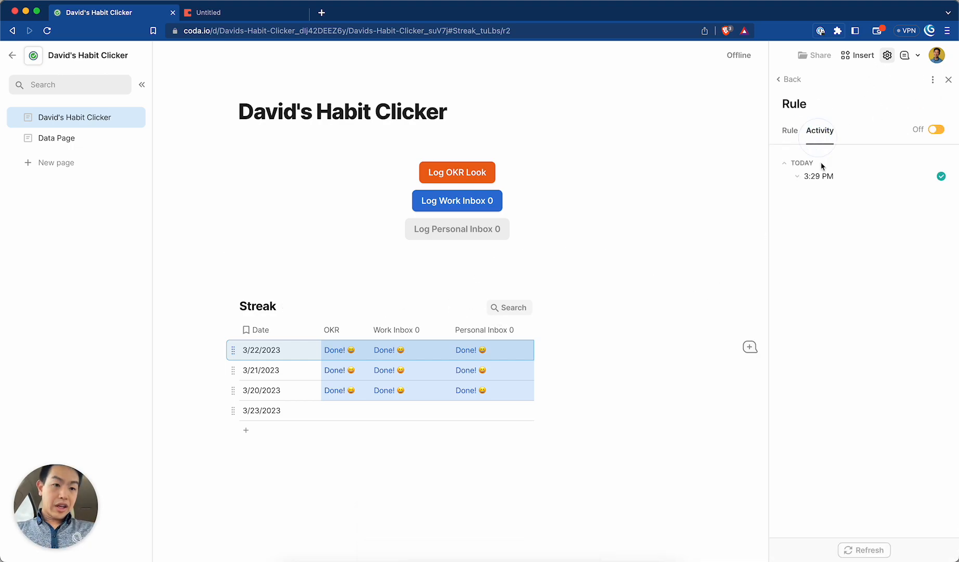
# Return to the rule's setup and turn the automation on.
pyautogui.click(796, 134)
pyautogui.click(936, 131)
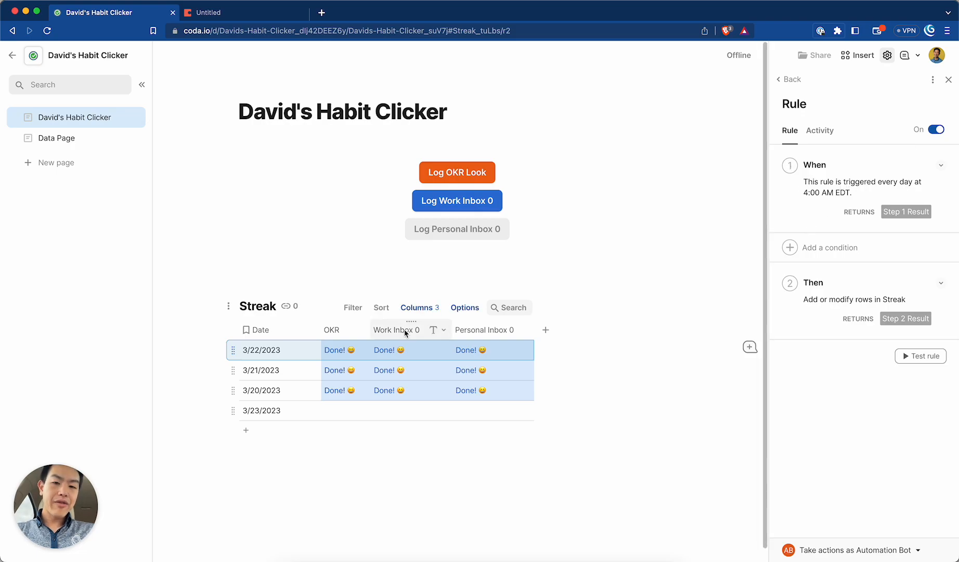
# Move the 3/23/2023 row to the top of the Streak table, above 3/22/2023.
pyautogui.moveTo(232, 411); pyautogui.dragTo(248, 340)
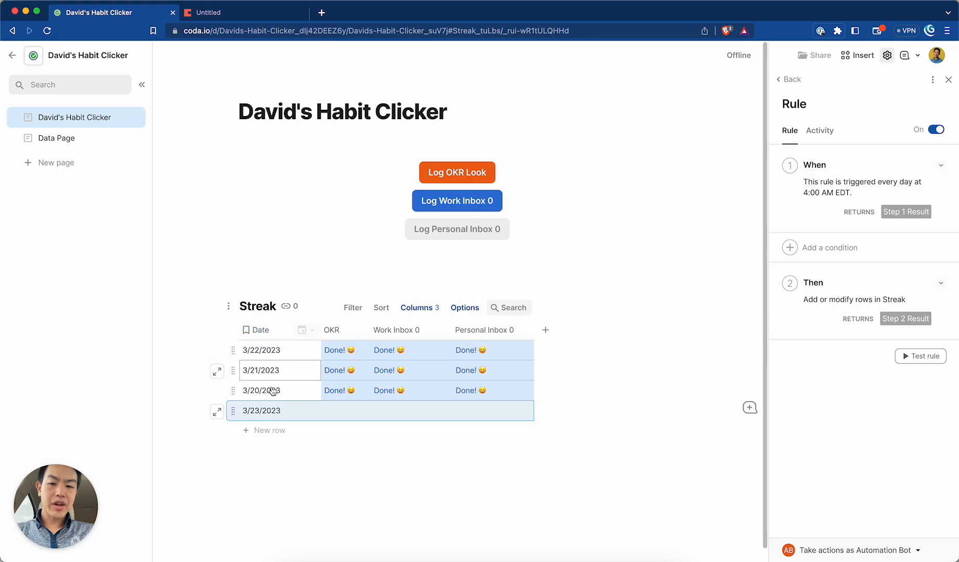
pyautogui.moveTo(233, 411); pyautogui.dragTo(261, 349)
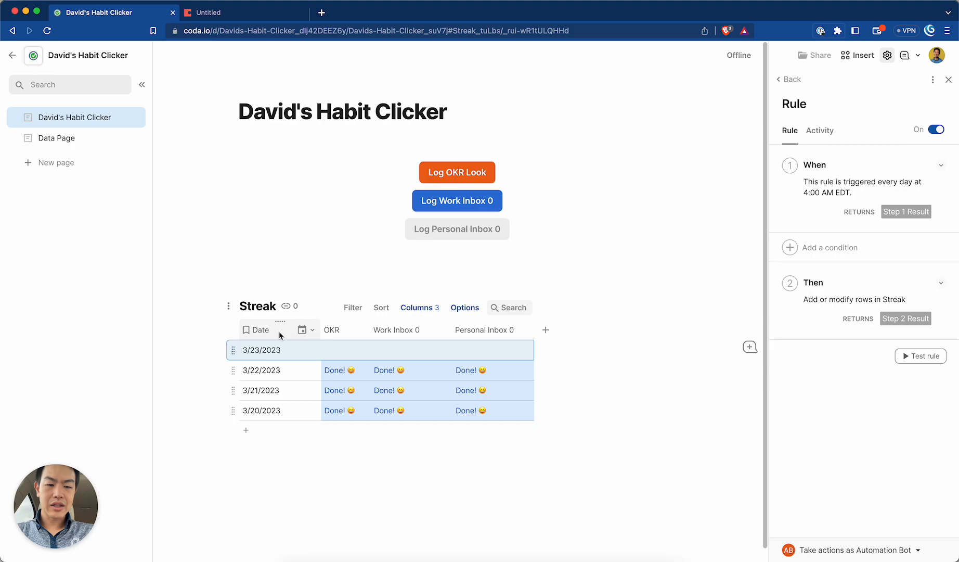
# Sort the Streak table by Date in descending order and close the sort settings.
pyautogui.click(381, 307)
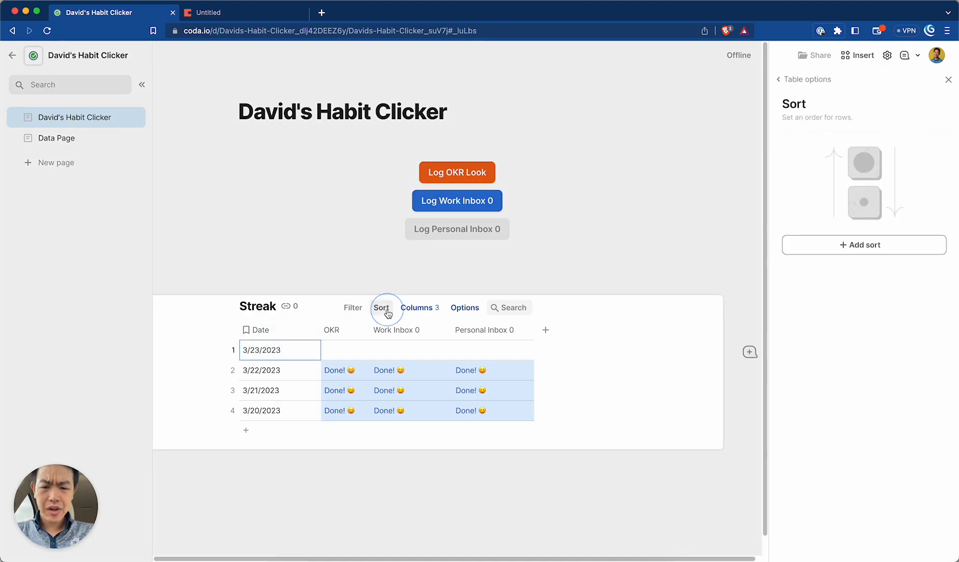
pyautogui.click(831, 246)
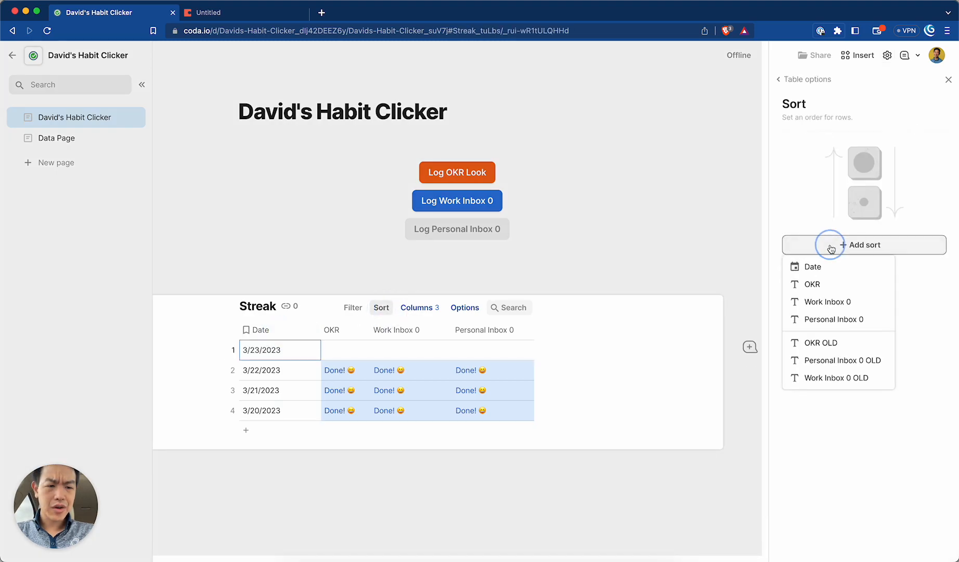
pyautogui.click(809, 268)
pyautogui.click(887, 142)
pyautogui.click(879, 180)
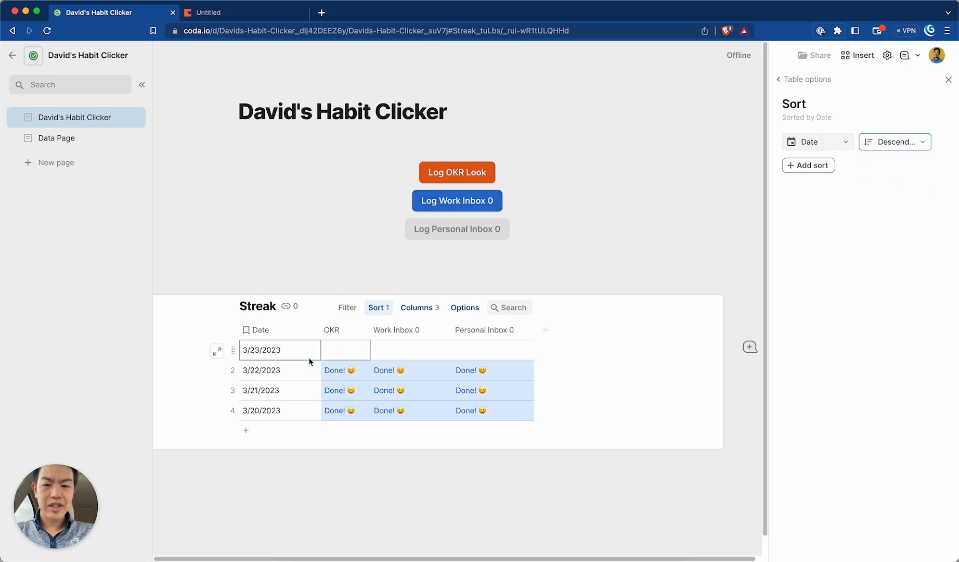
pyautogui.click(385, 265)
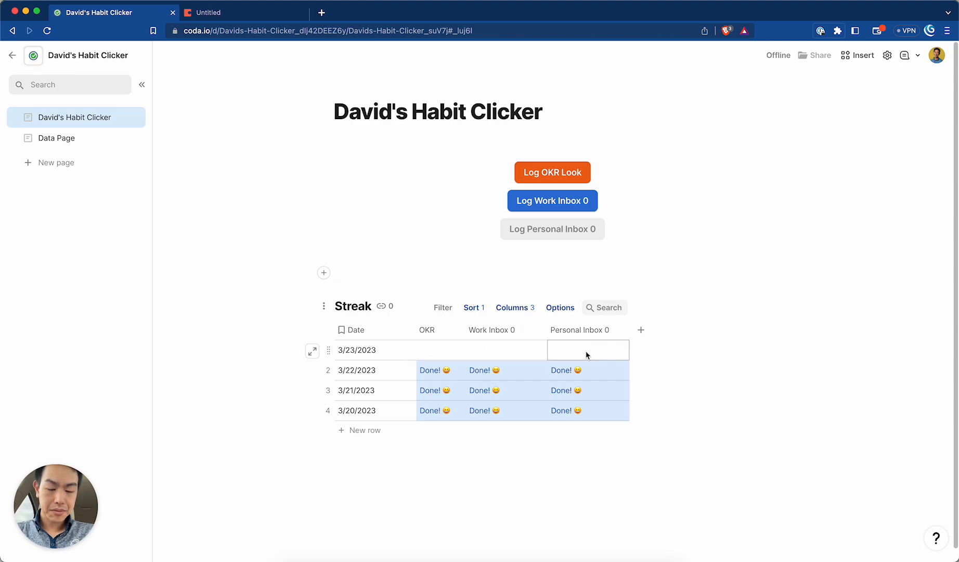
pyautogui.moveTo(442, 353); pyautogui.dragTo(418, 338)
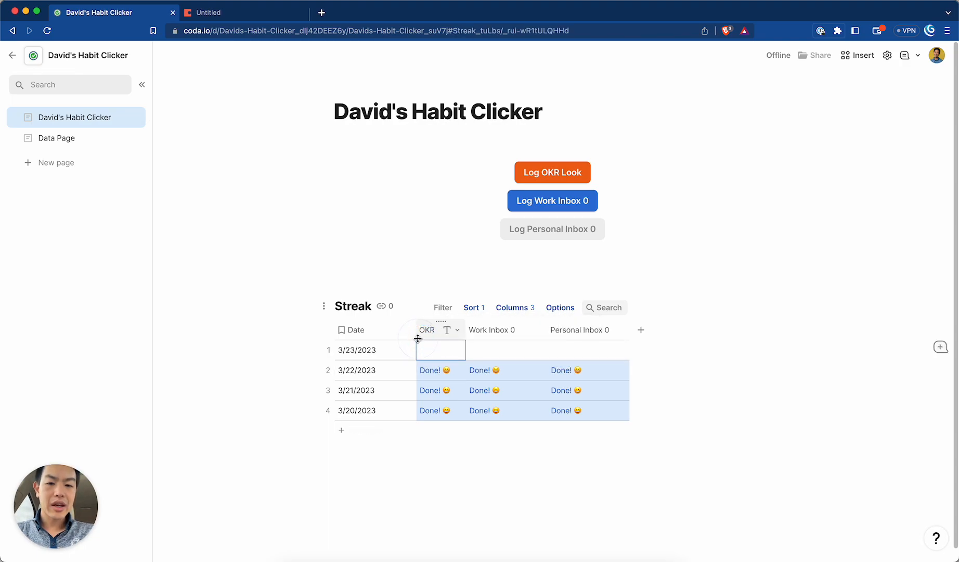
pyautogui.click(563, 247)
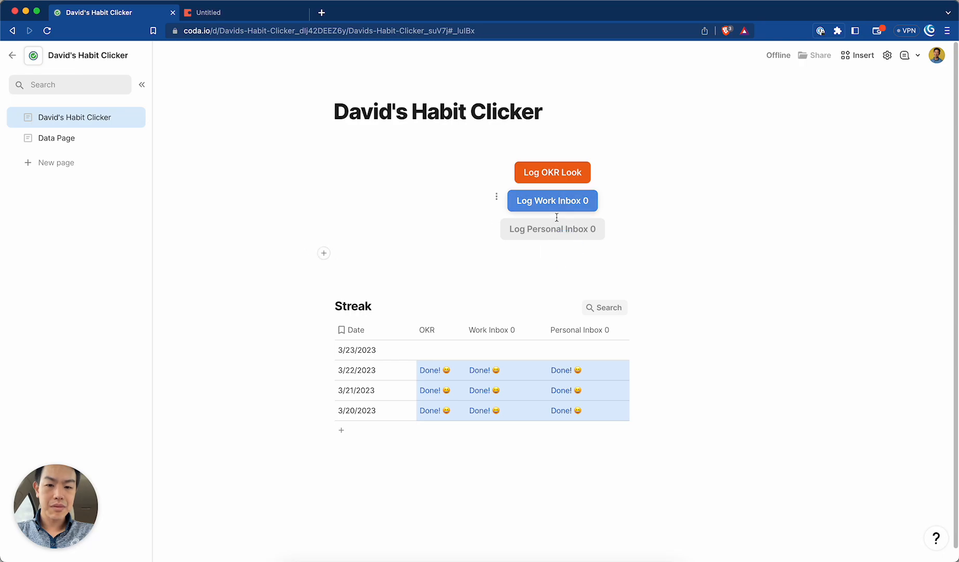
# Change the Log Personal Inbox 0 button's disable condition to check the Personal Inbox 0 column instead of Personal Inbox 0 OLD.
pyautogui.click(559, 227)
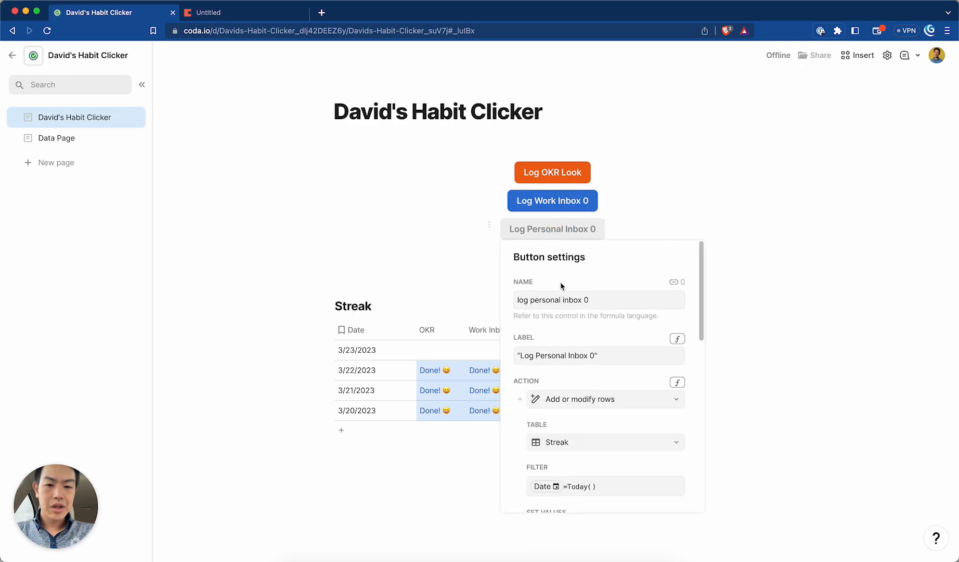
pyautogui.scroll(-5, 566, 379)
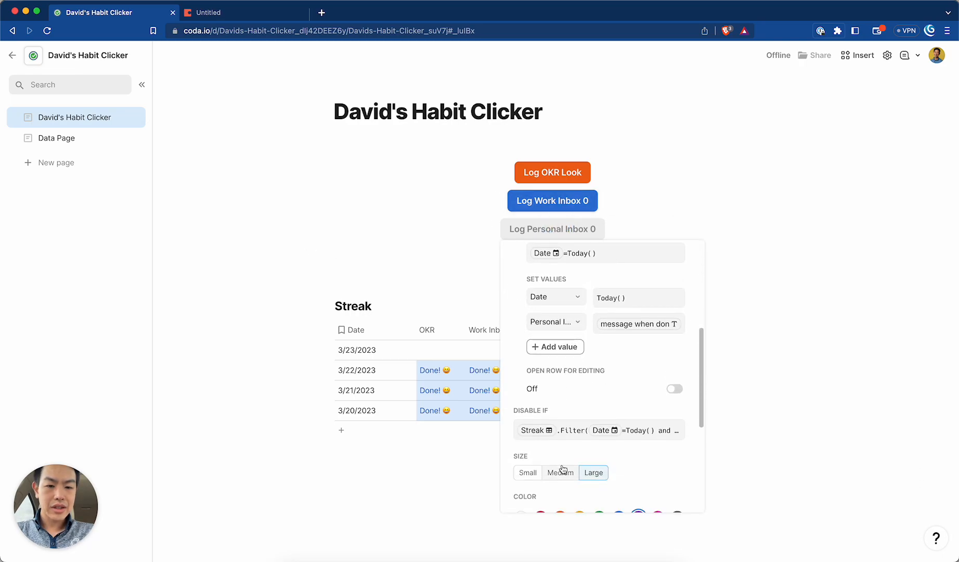
pyautogui.click(569, 436)
pyautogui.click(670, 414)
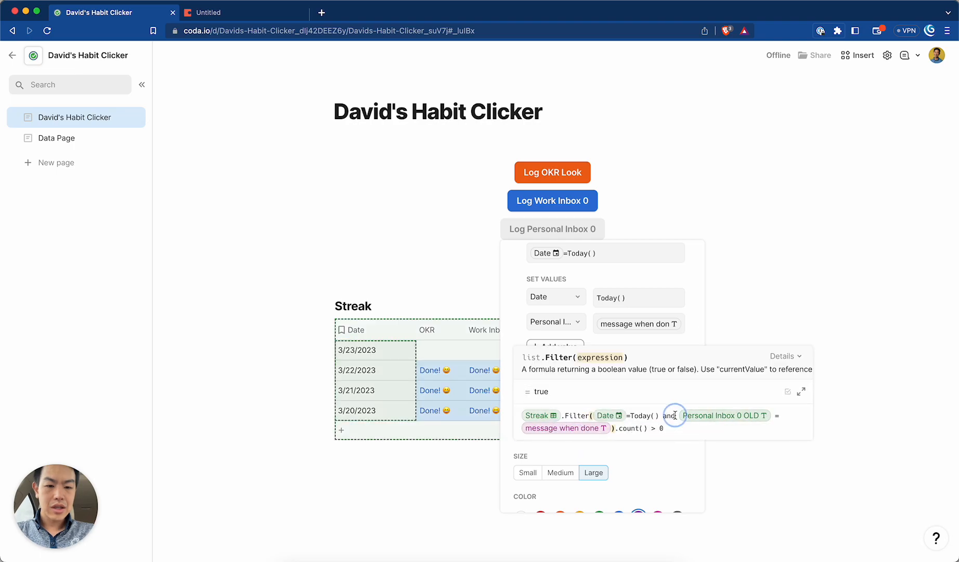
pyautogui.press('Right')
pyautogui.press('BackSpace')
pyautogui.press('BackSpace')
pyautogui.write('peron')
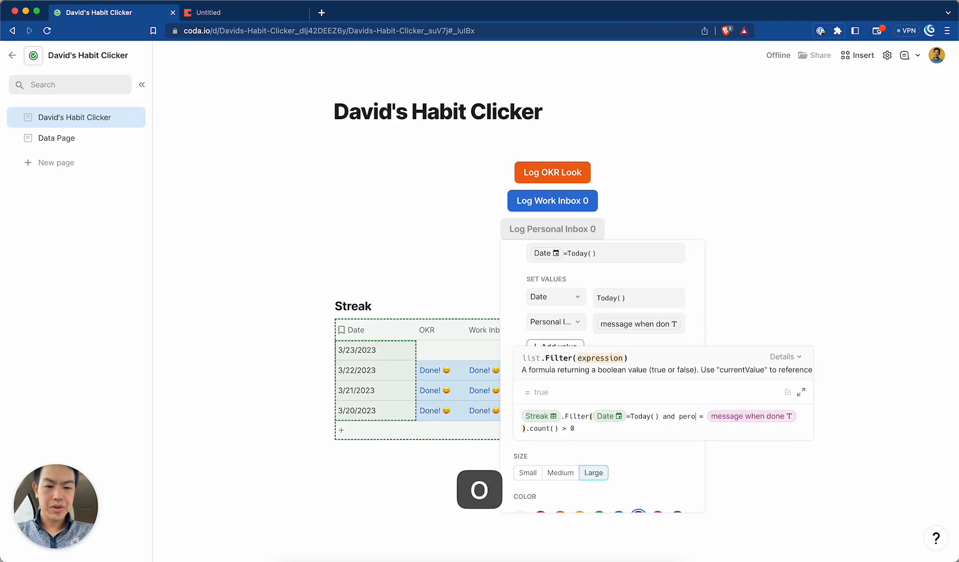
pyautogui.press('BackSpace')
pyautogui.press('BackSpace')
pyautogui.write('sonal Inbox 0')
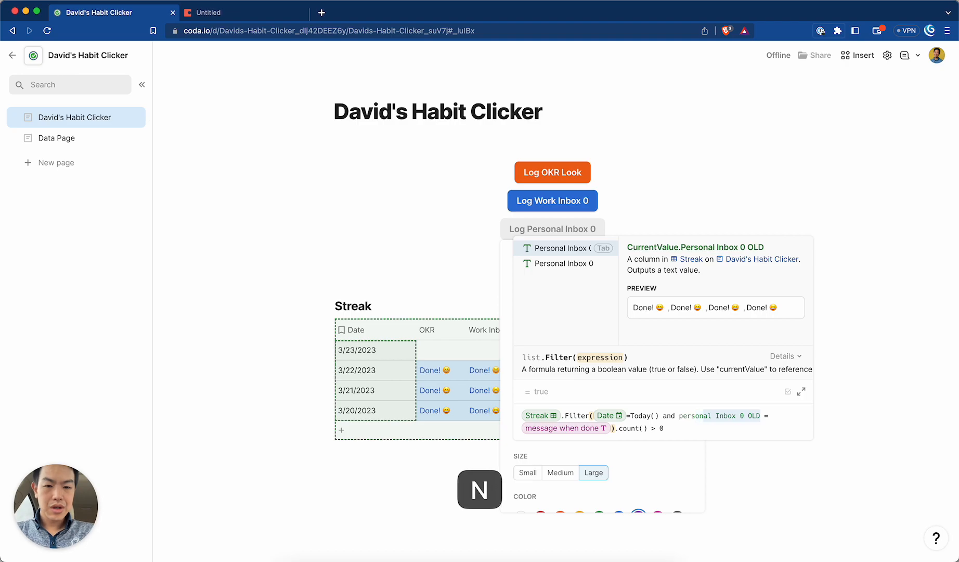
pyautogui.click(546, 263)
pyautogui.press('Return')
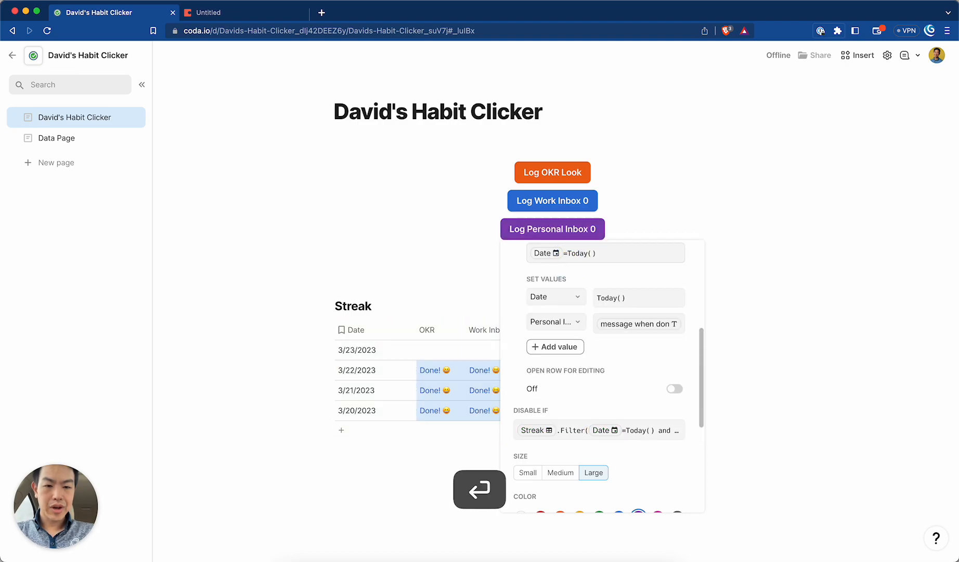
pyautogui.click(430, 280)
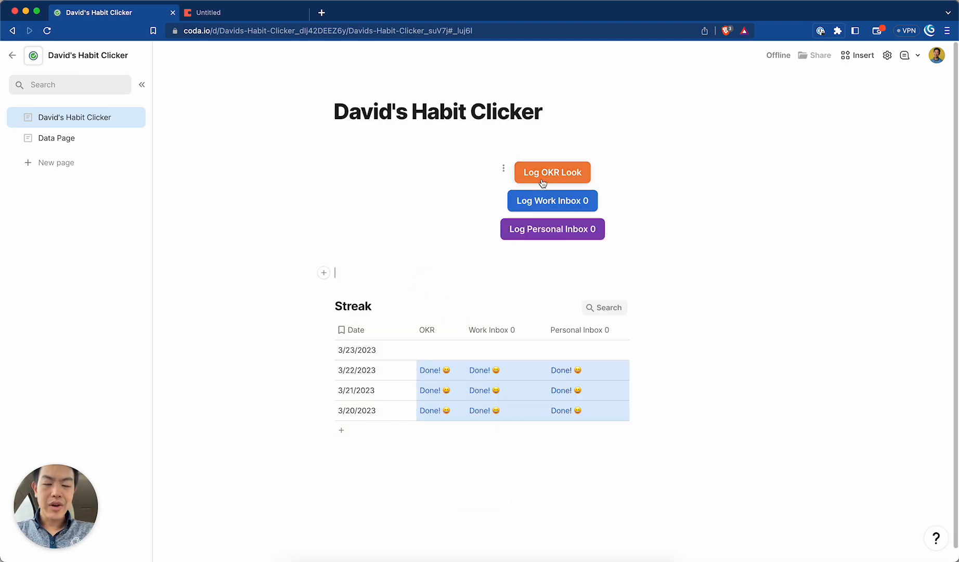
# Log OKR Look, Work Inbox 0 and Personal Inbox 0 as done for today using the three habit buttons.
pyautogui.click(551, 180)
pyautogui.click(553, 200)
pyautogui.click(546, 227)
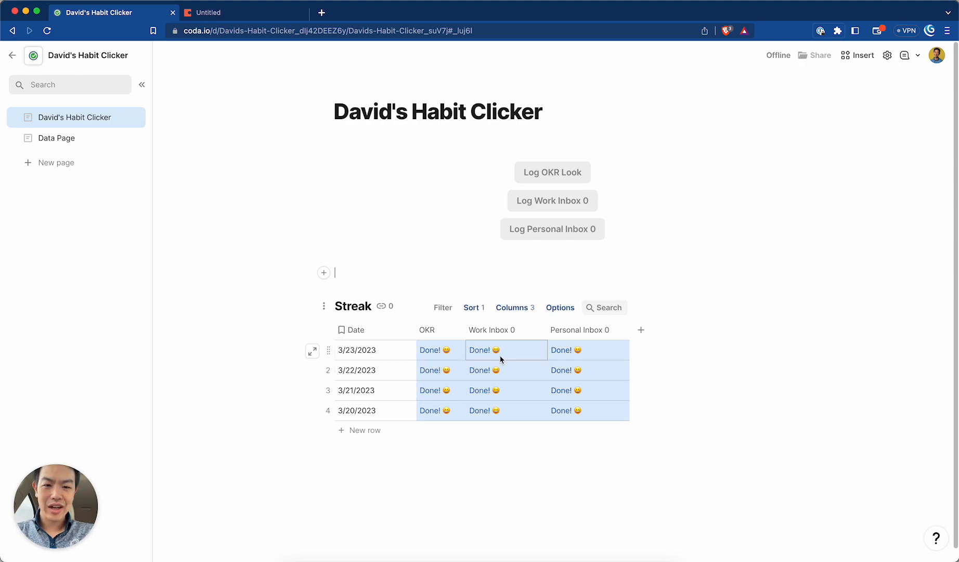
# Center-align the OKR, Work Inbox 0 and Personal Inbox 0 cells in all four rows of the Streak table.
pyautogui.moveTo(458, 355); pyautogui.dragTo(614, 405)
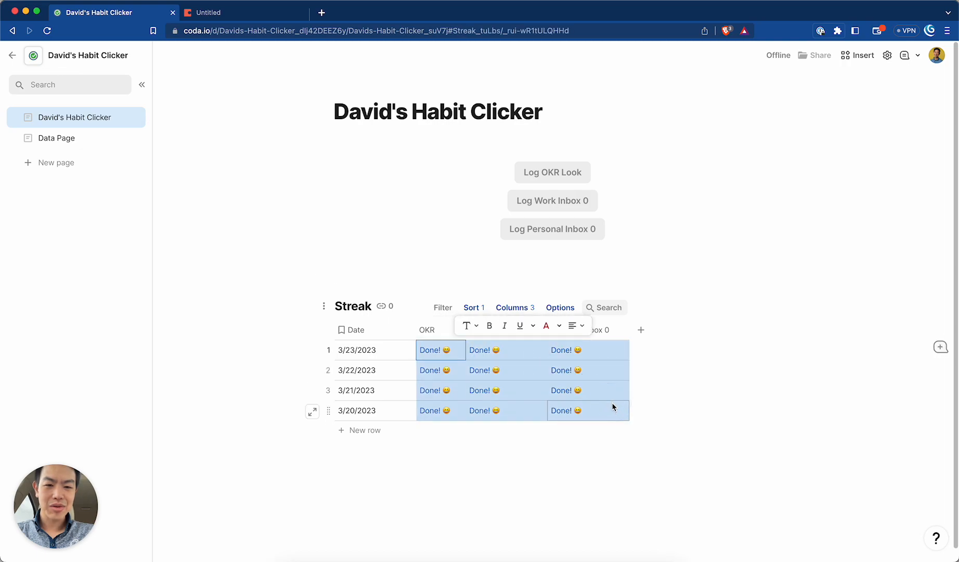
pyautogui.click(574, 326)
pyautogui.click(577, 344)
pyautogui.click(528, 375)
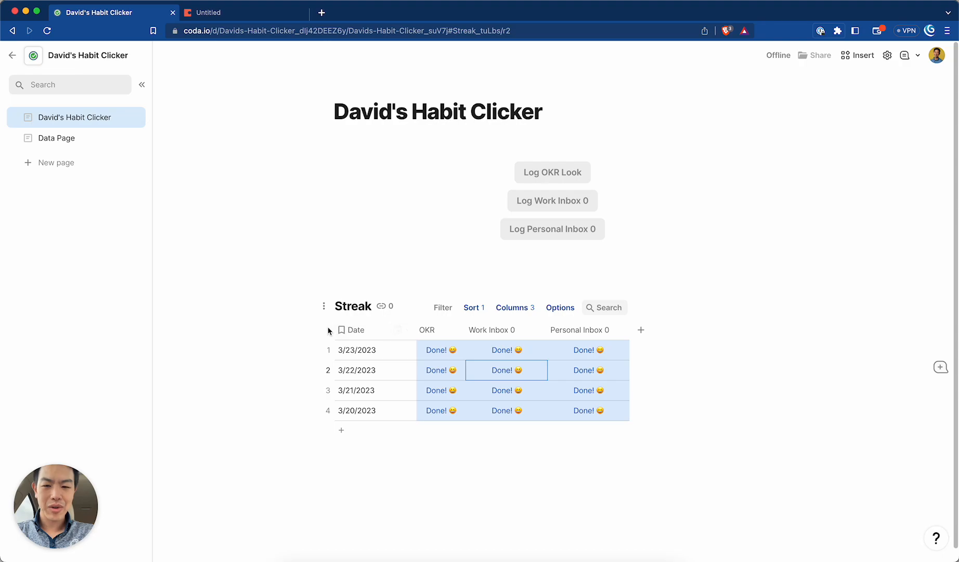
pyautogui.rightClick(346, 334)
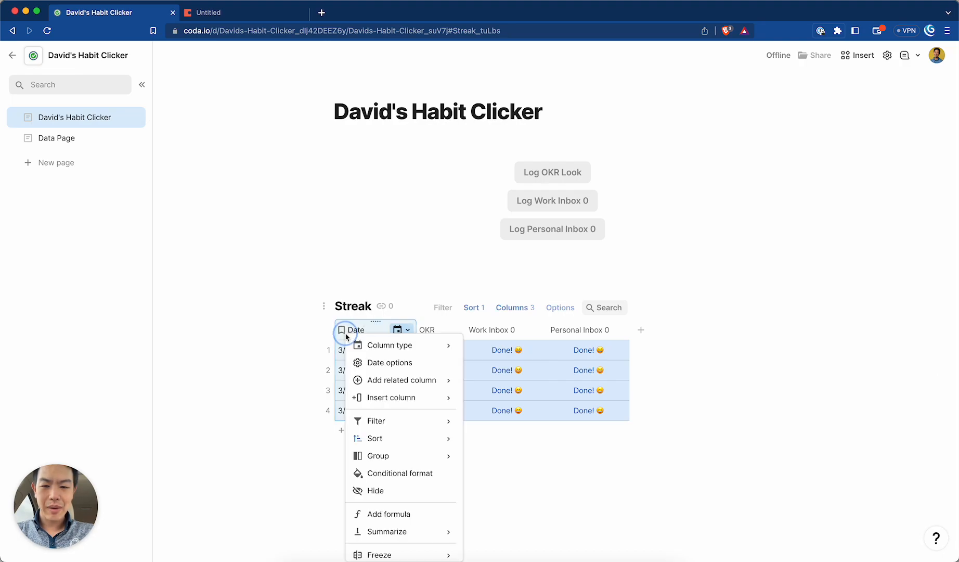
pyautogui.click(378, 327)
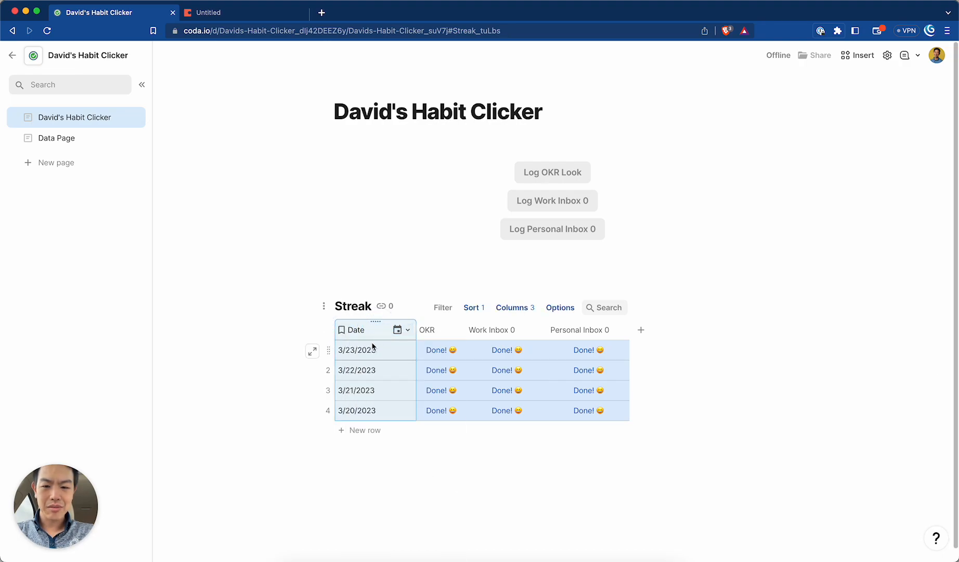
pyautogui.moveTo(375, 339); pyautogui.dragTo(375, 345)
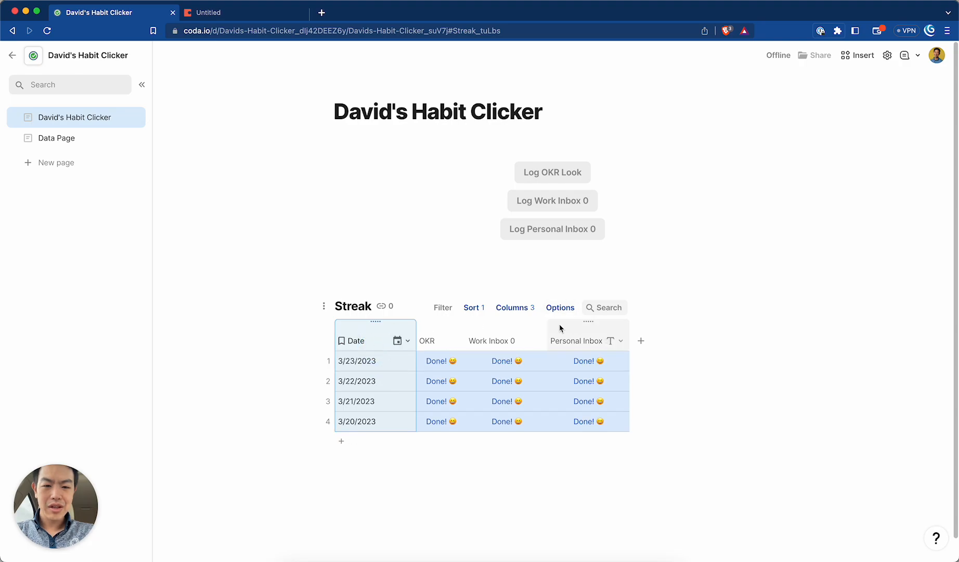
# Narrow the Work Inbox 0 and Personal Inbox 0 columns of the Streak table until their headers wrap onto two lines.
pyautogui.moveTo(547, 325); pyautogui.dragTo(514, 325)
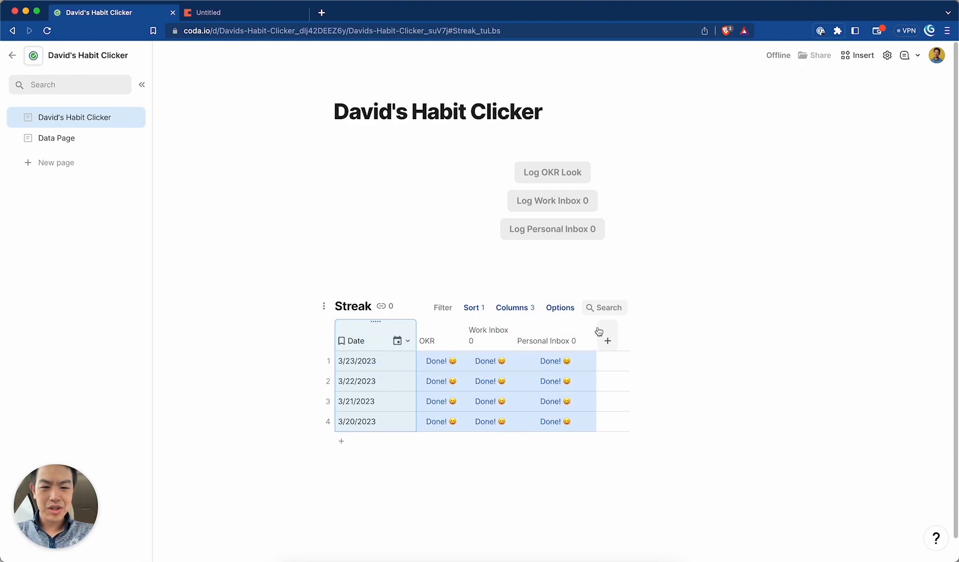
pyautogui.moveTo(594, 328); pyautogui.dragTo(563, 328)
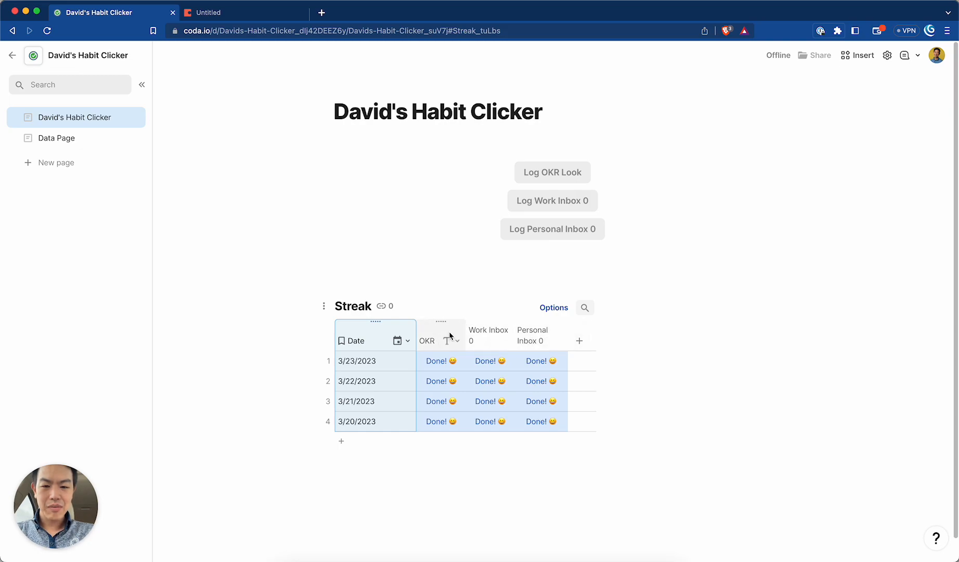
pyautogui.click(446, 327)
pyautogui.click(451, 340)
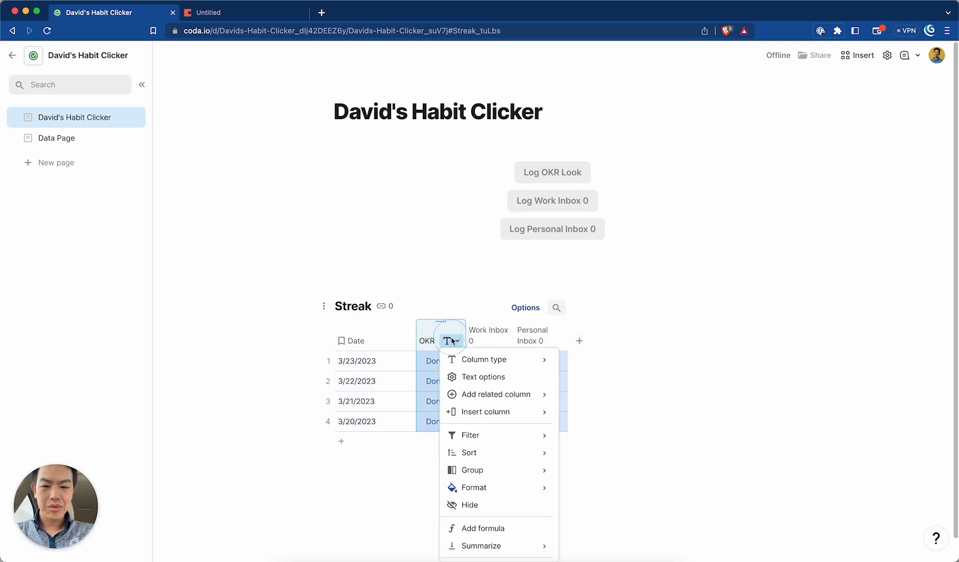
pyautogui.click(429, 381)
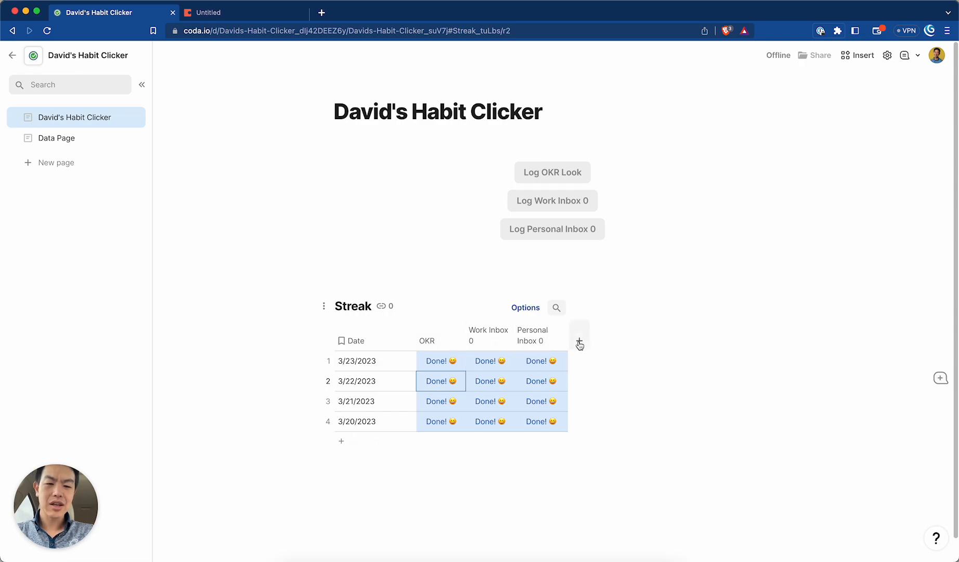
pyautogui.click(507, 270)
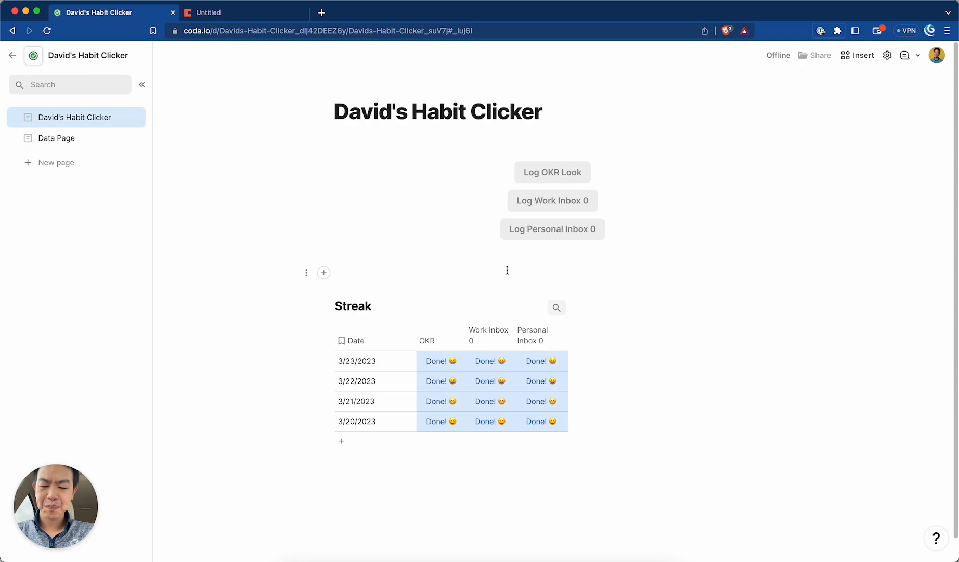